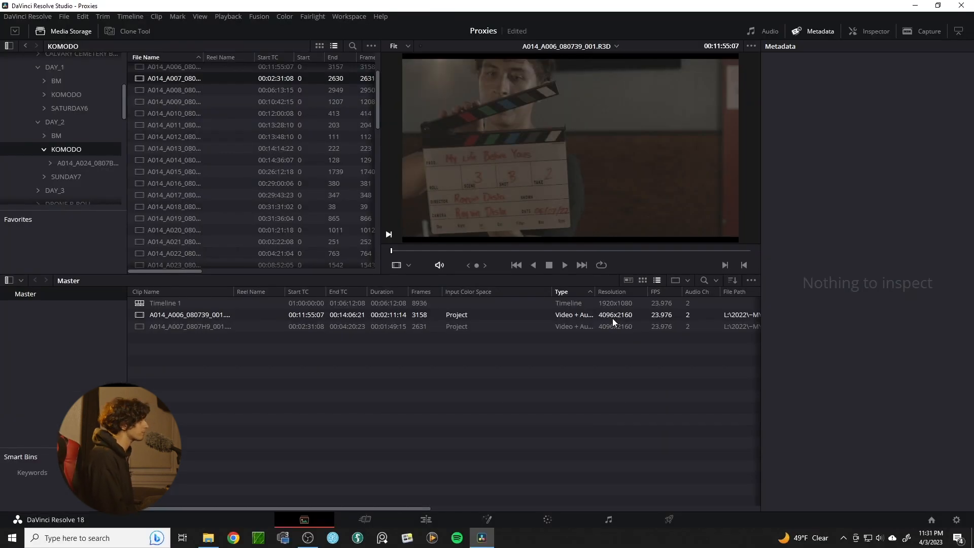
Place the playhead at the start of Timeline 1's first clip on the Edit page and open its Data Burn-In settings
click(427, 518)
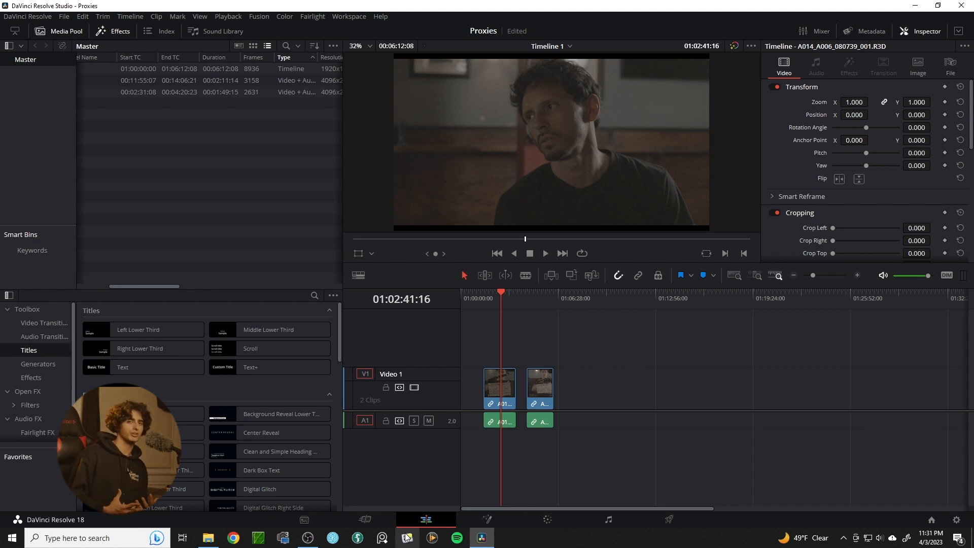
click(485, 294)
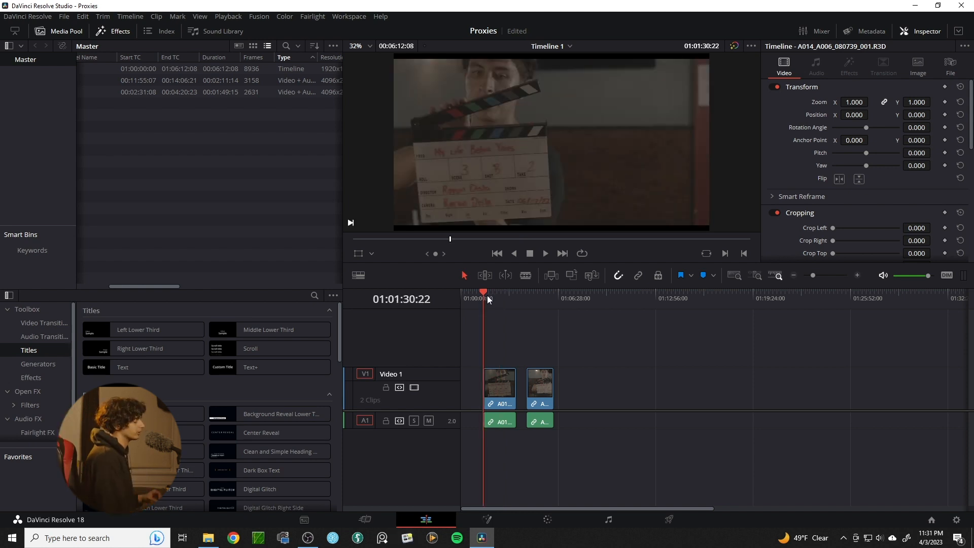
click(348, 17)
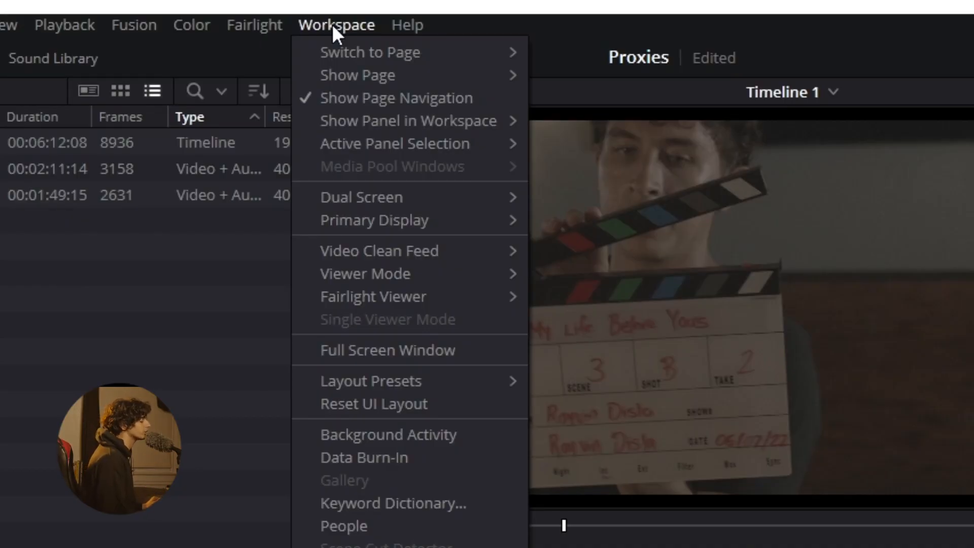
click(367, 457)
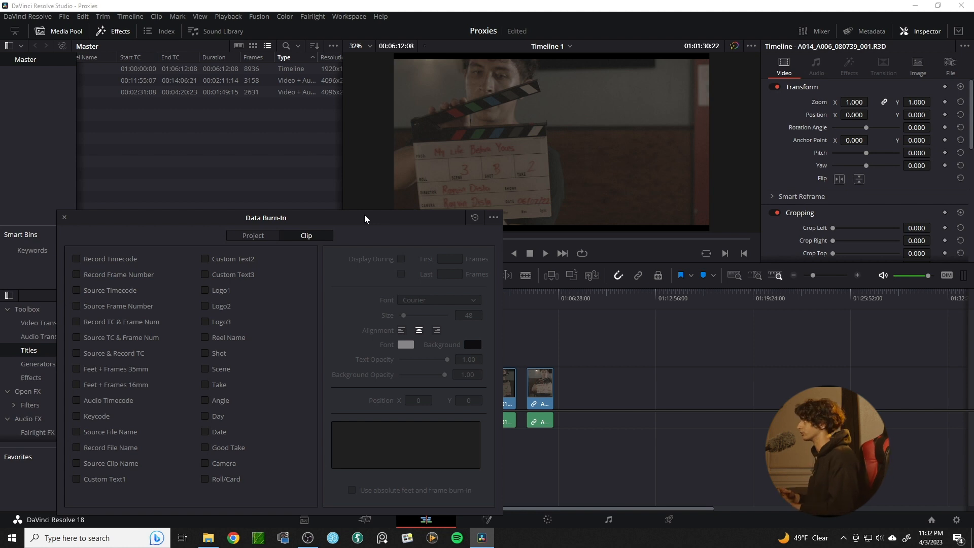
drag(364, 218, 350, 204)
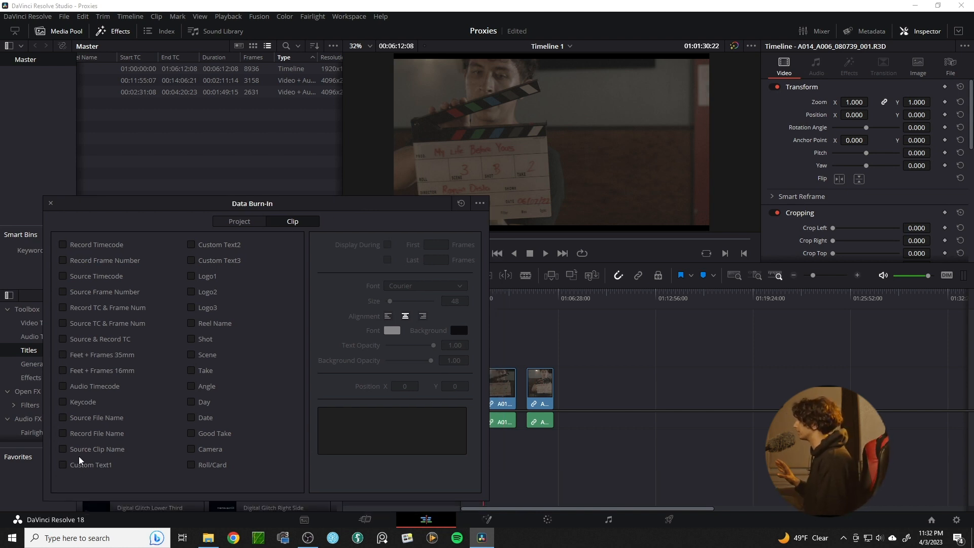
Burn in the custom text "3B-2" and the source timecode on the first clip
click(63, 465)
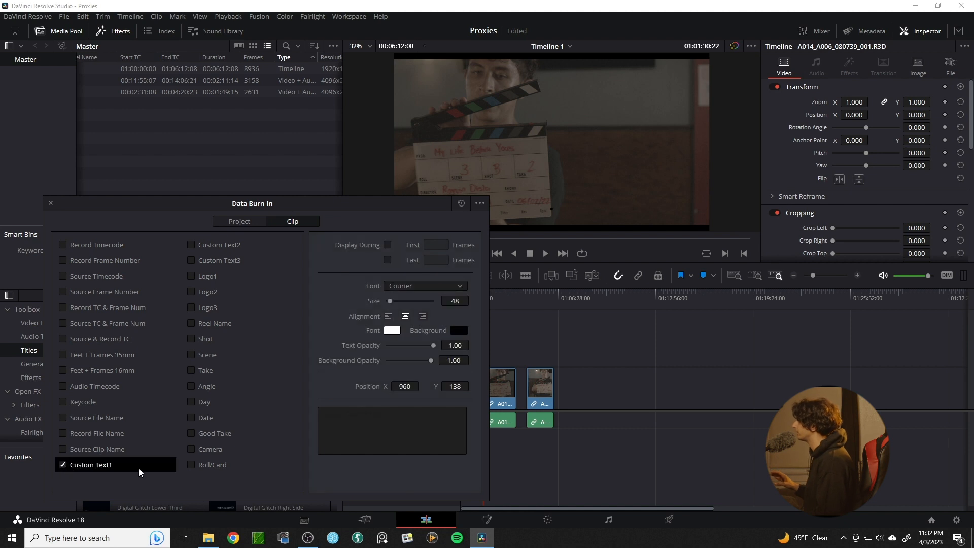
click(359, 415)
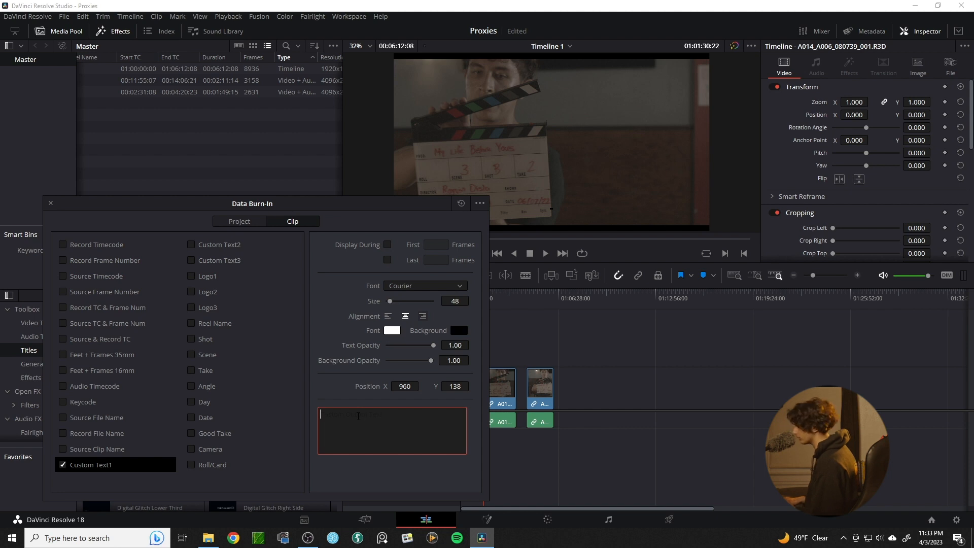
text(3)
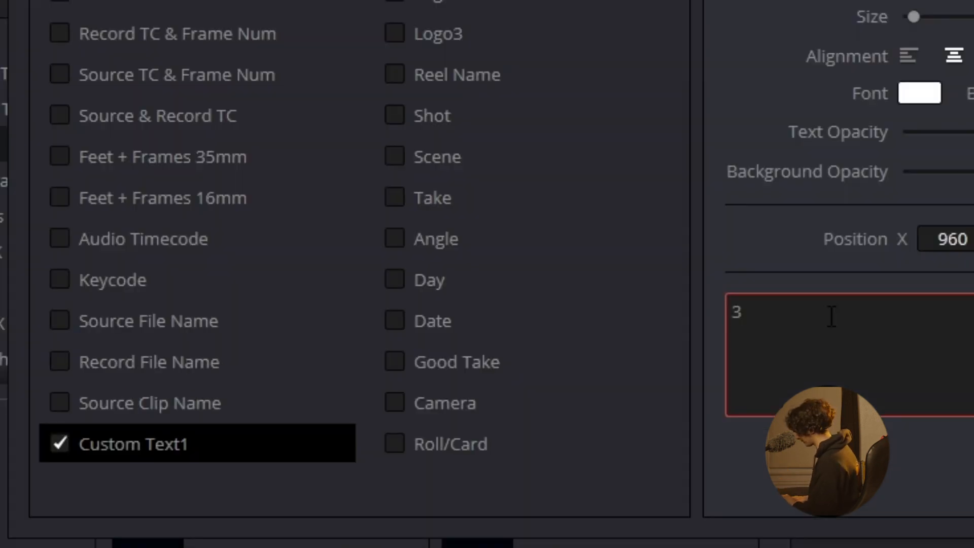
text(B-)
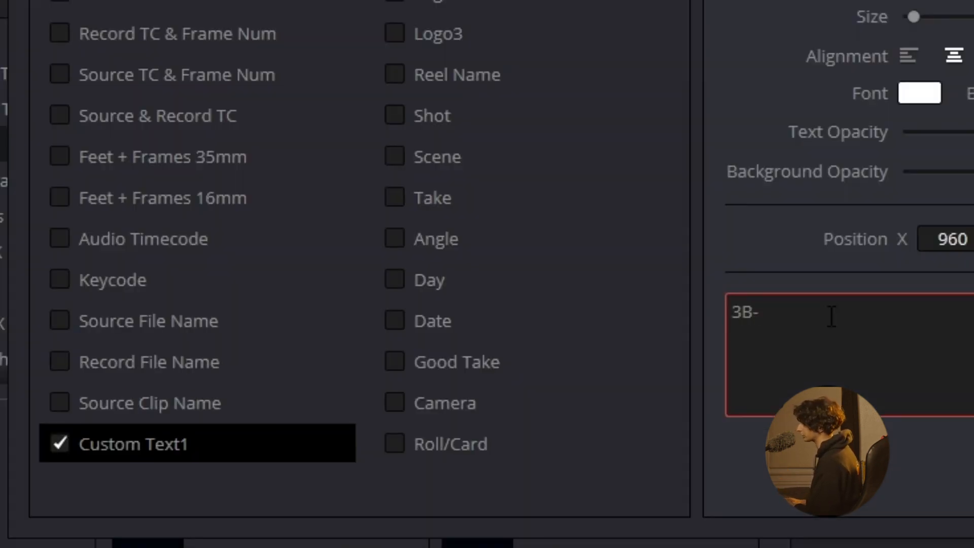
text(2)
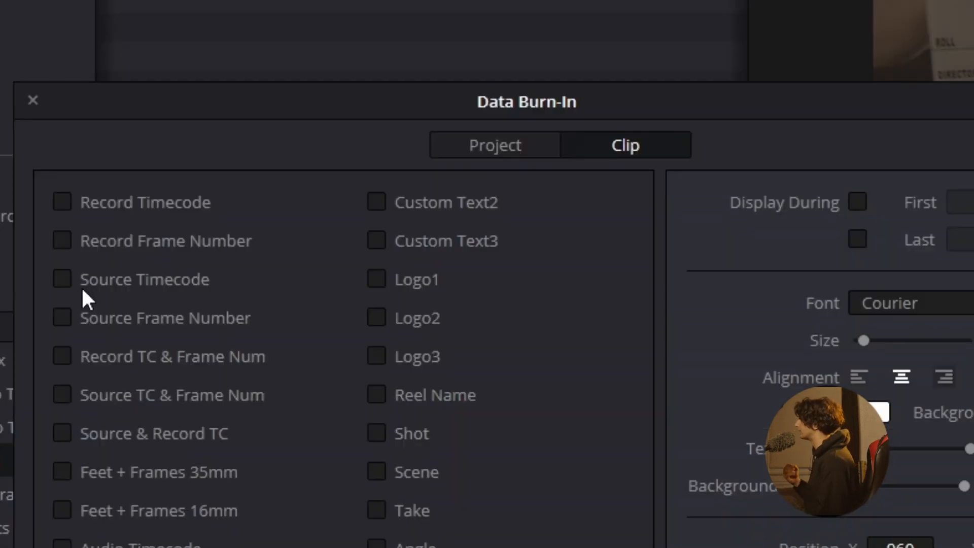
click(68, 279)
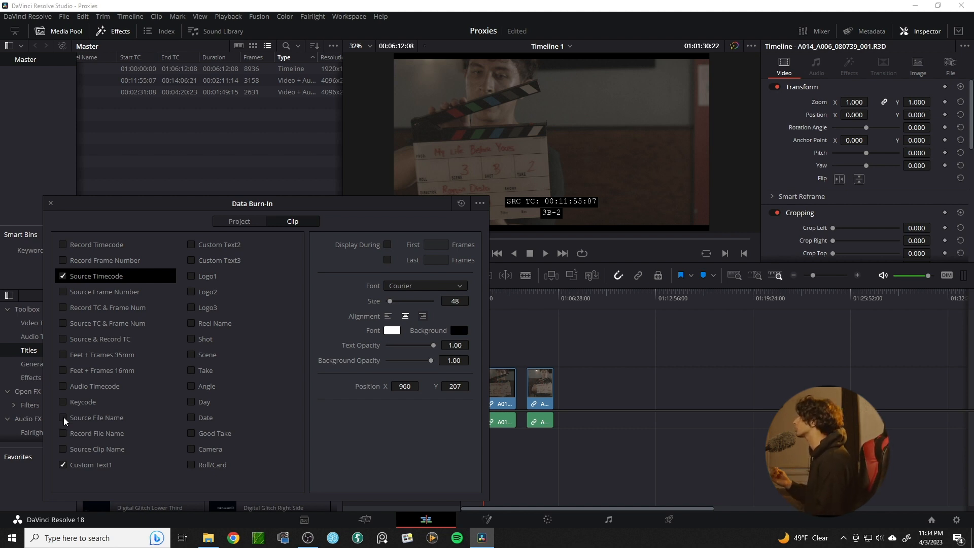
Try burning in the source file name at a text size of 28, and disable that file name burn-in
click(64, 419)
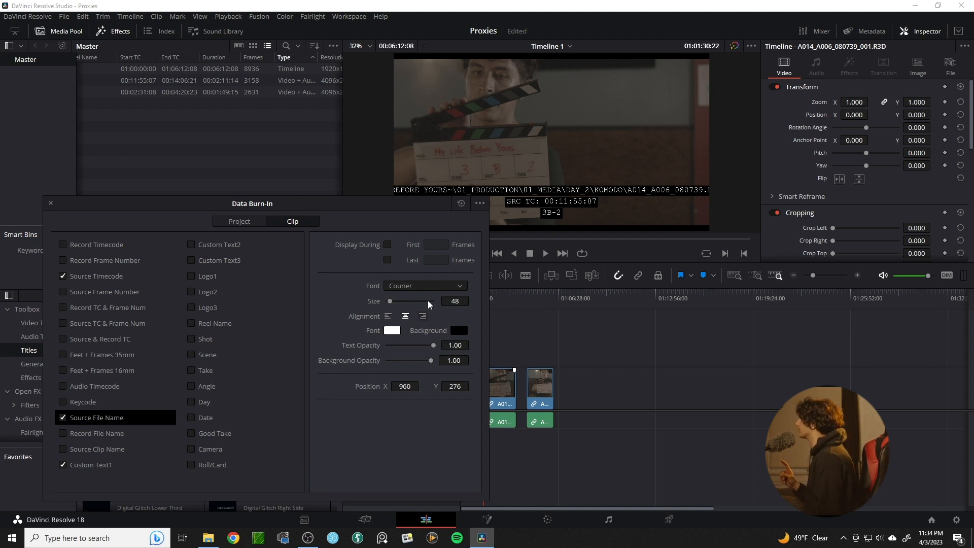
drag(390, 302, 389, 308)
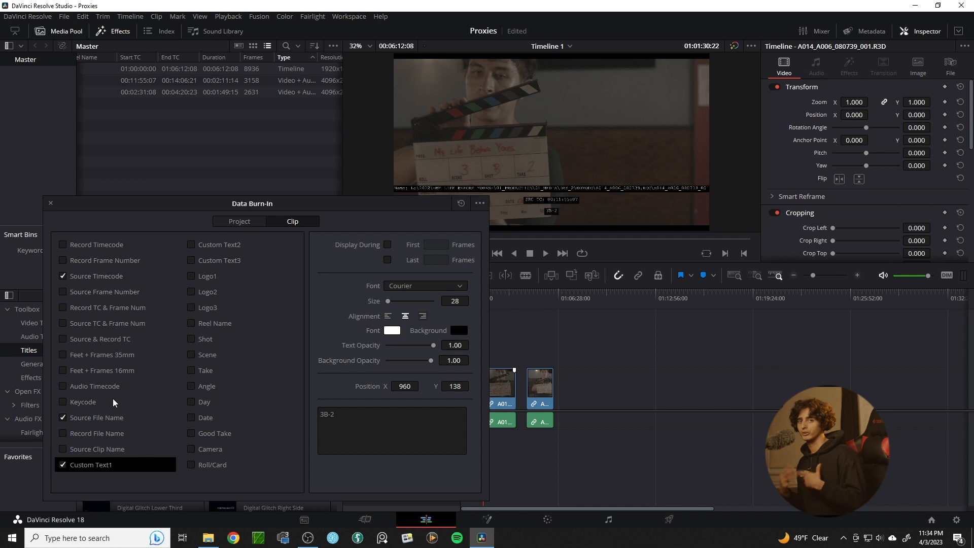
click(63, 418)
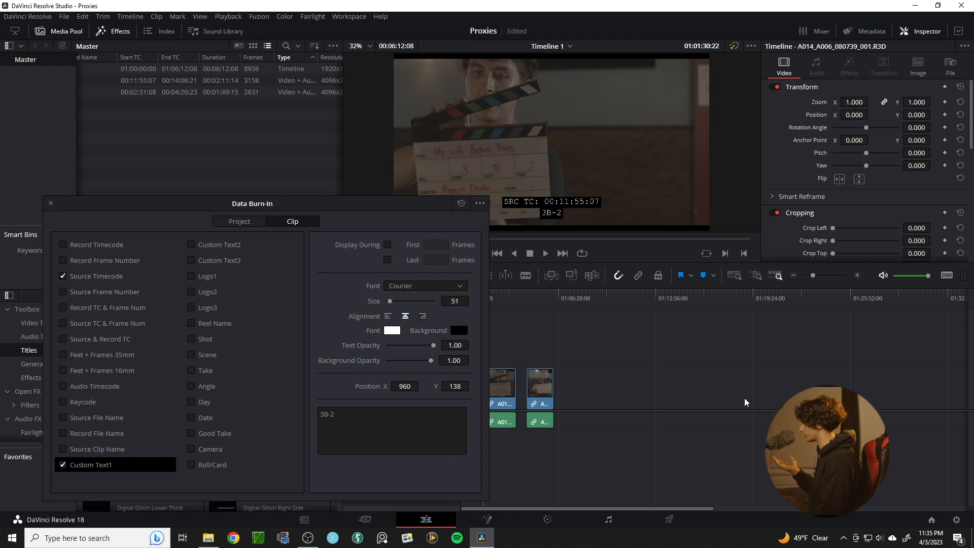
Burn in the custom text "3B-3" and the source timecode on the second timeline clip
click(539, 388)
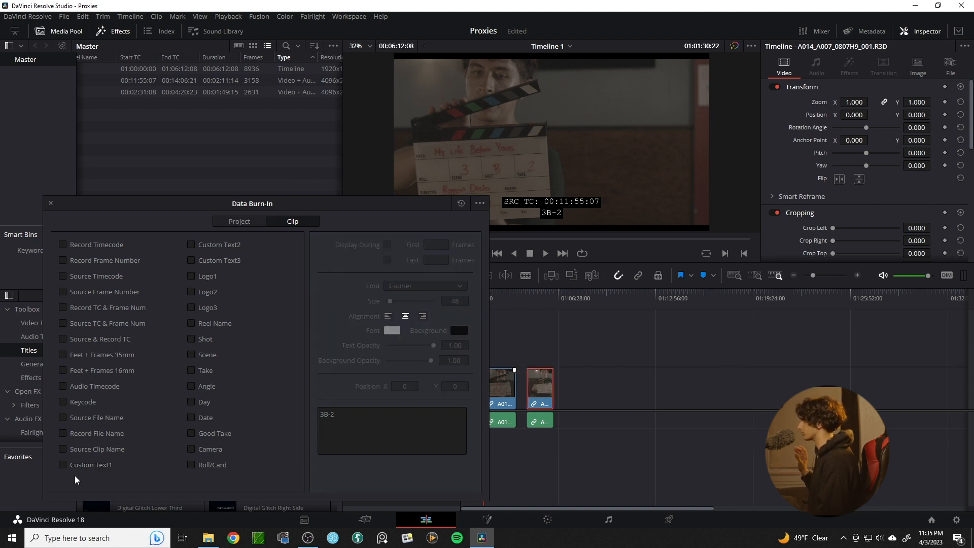
click(63, 465)
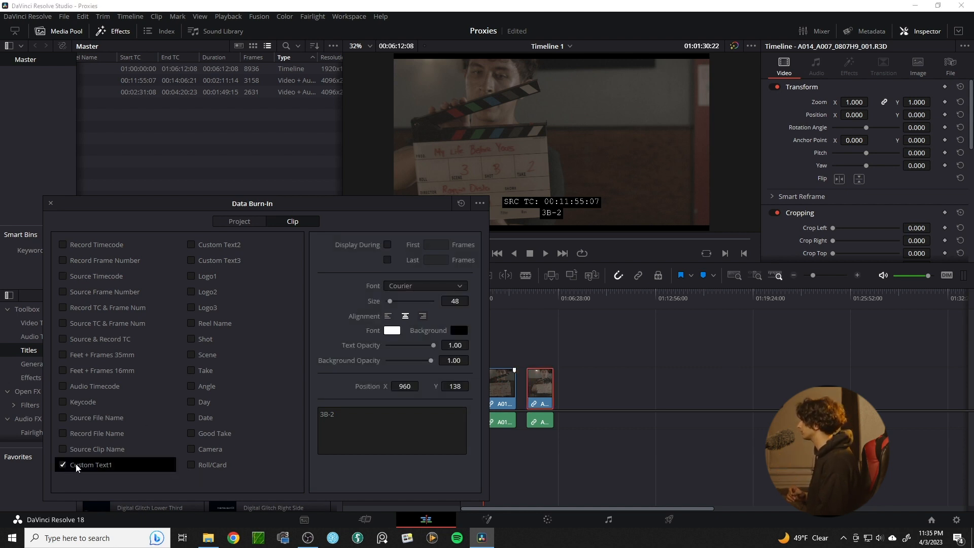
click(393, 417)
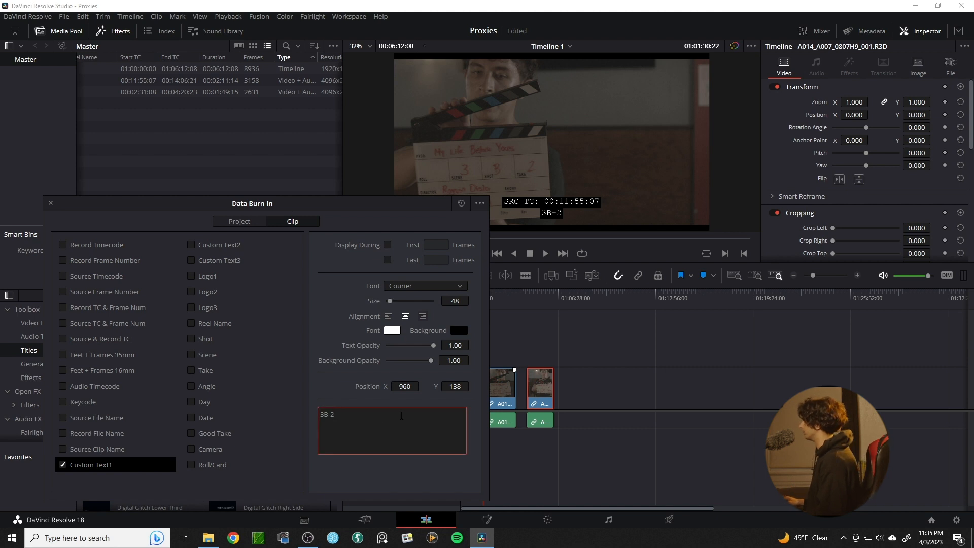
key(BackSpace)
text(3)
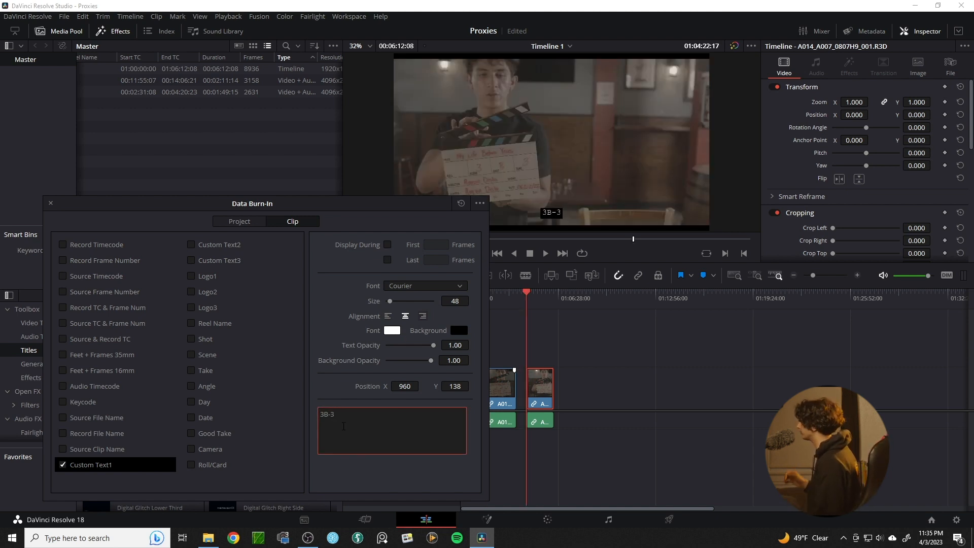
click(63, 276)
Set the QuickTime export on the Deliver page to codec DNxHR, type DNxHR LB and resolution 1920 x 1080 HD
click(434, 519)
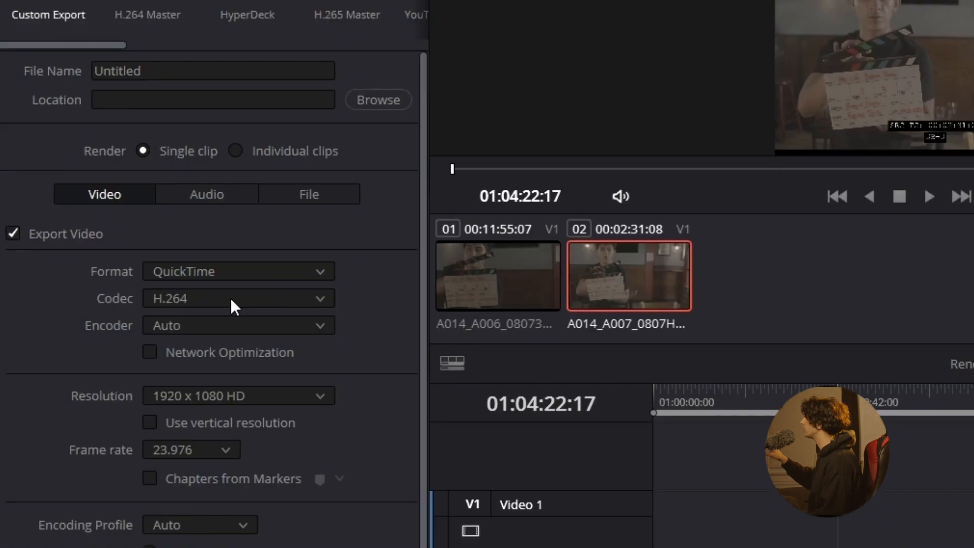
click(123, 236)
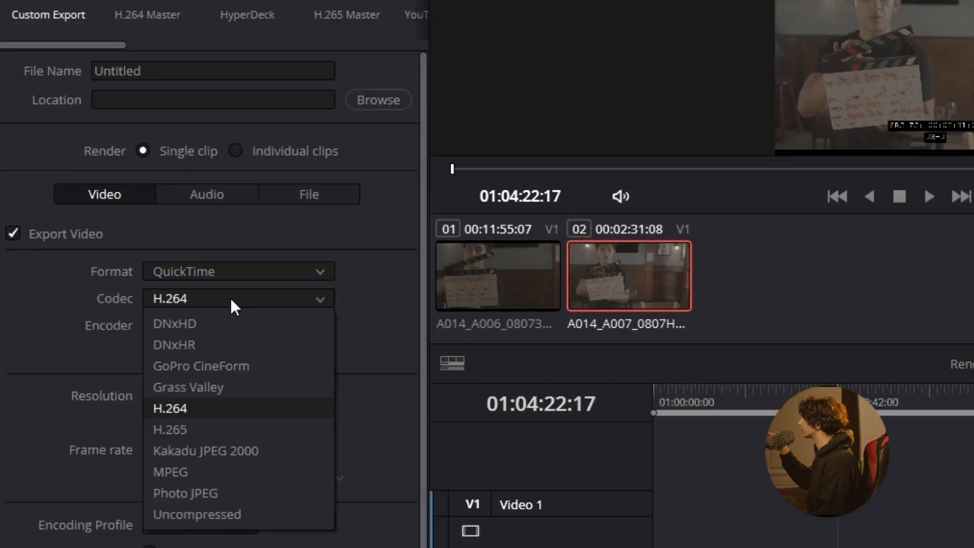
click(253, 349)
click(315, 329)
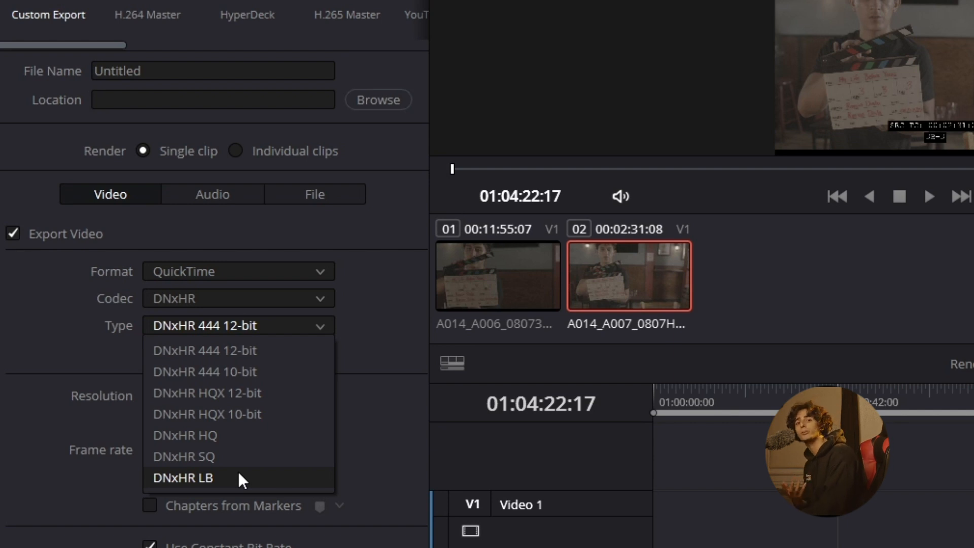
click(239, 478)
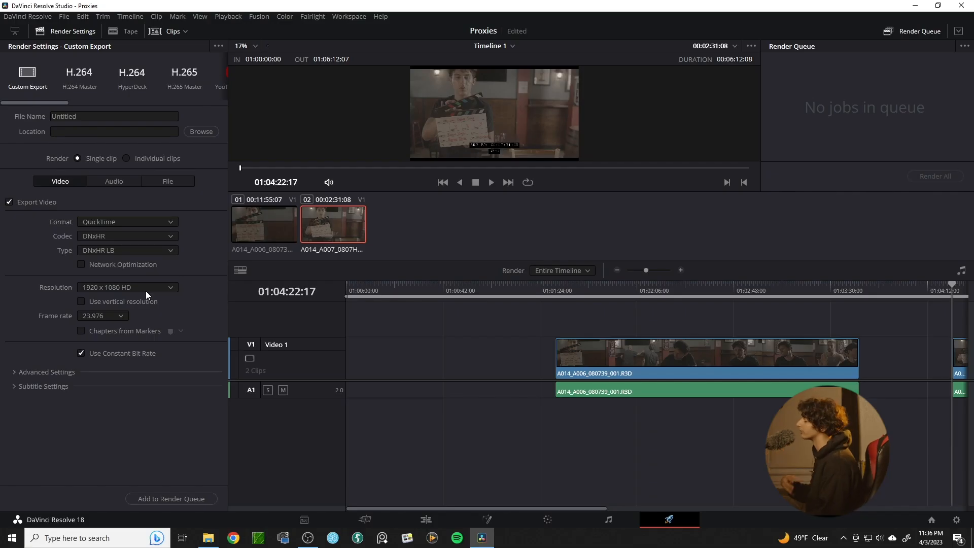
click(146, 291)
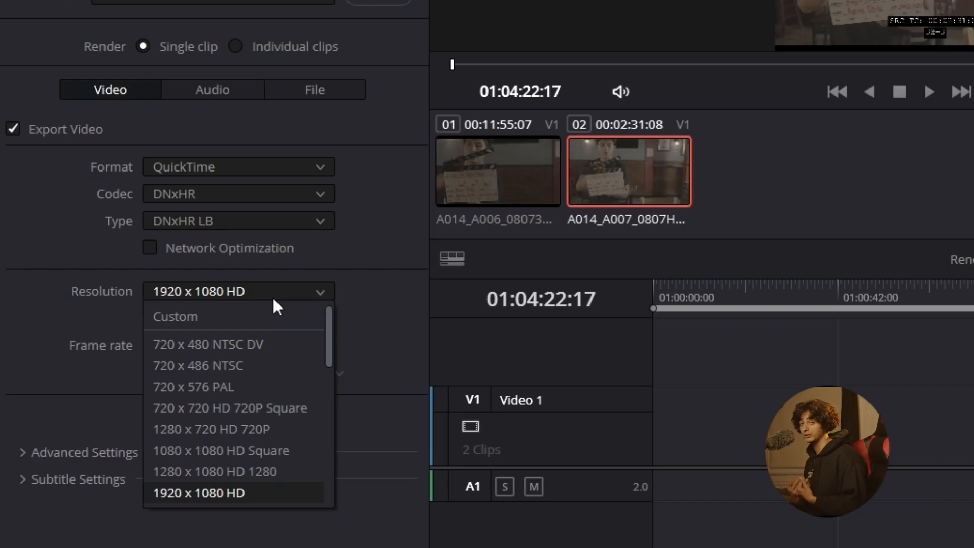
click(273, 298)
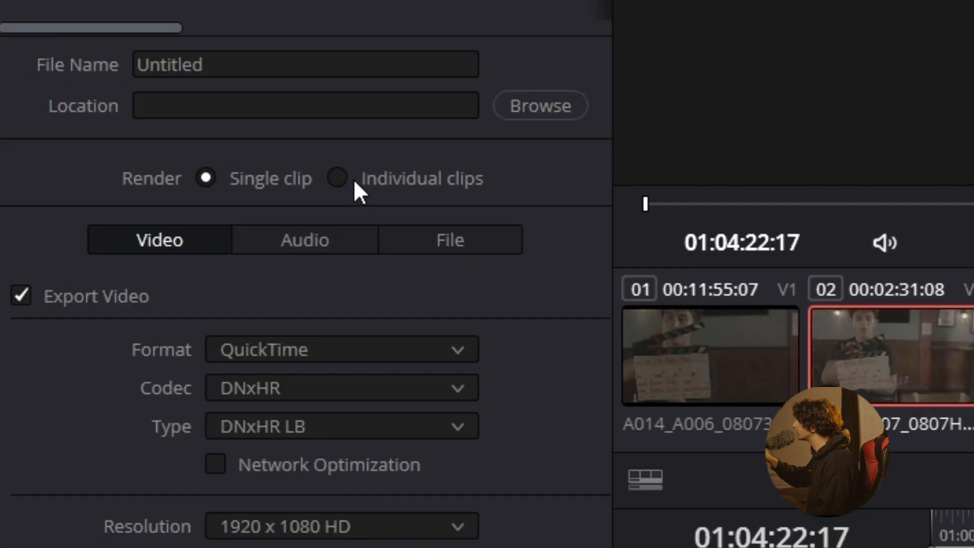
Set the render to individual clips named after their source name, with L:\Videos as the output location
click(130, 159)
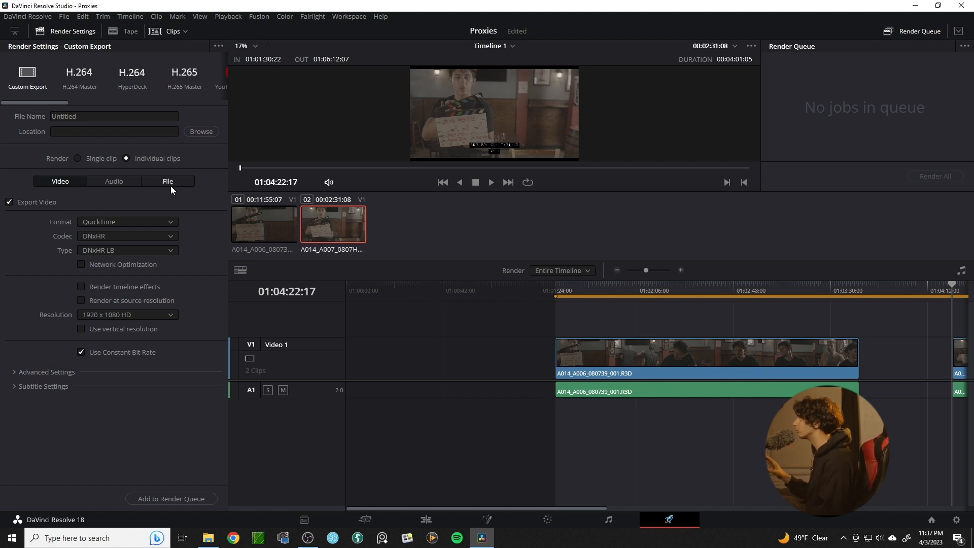
click(169, 182)
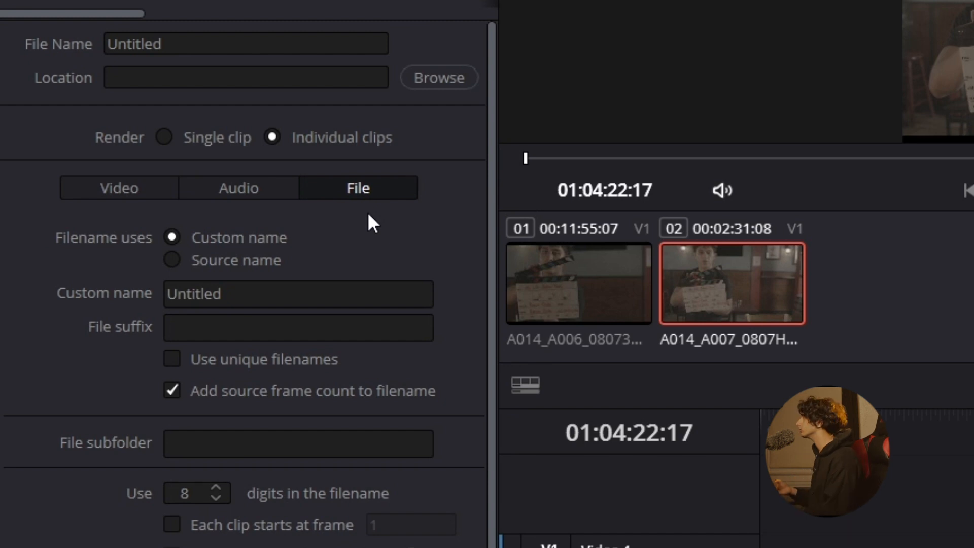
click(267, 260)
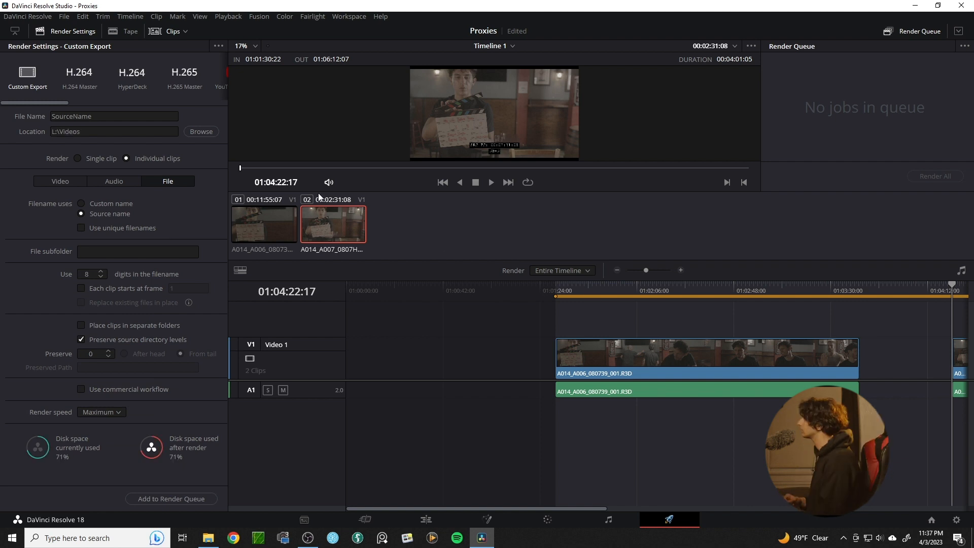
Add the proxy export to the render queue and render all queued jobs
click(180, 495)
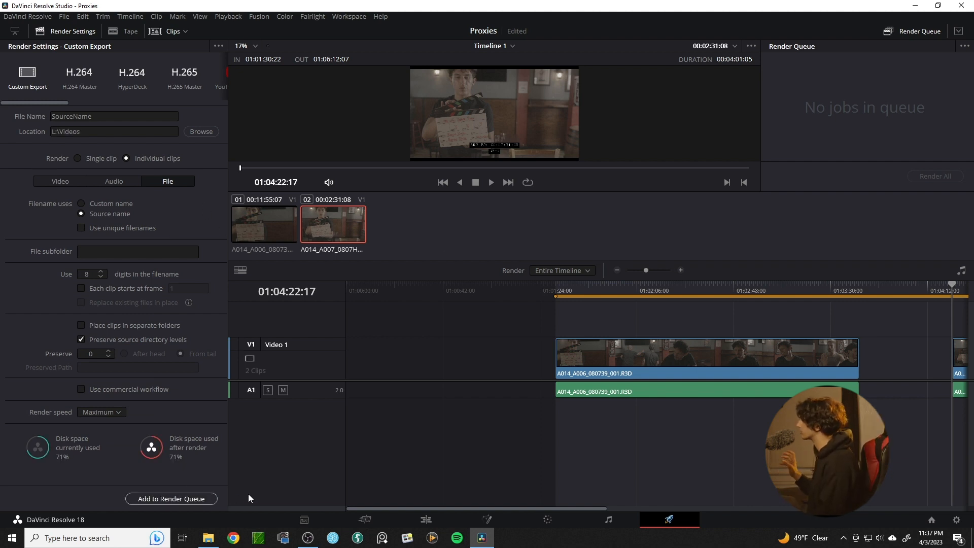
click(933, 177)
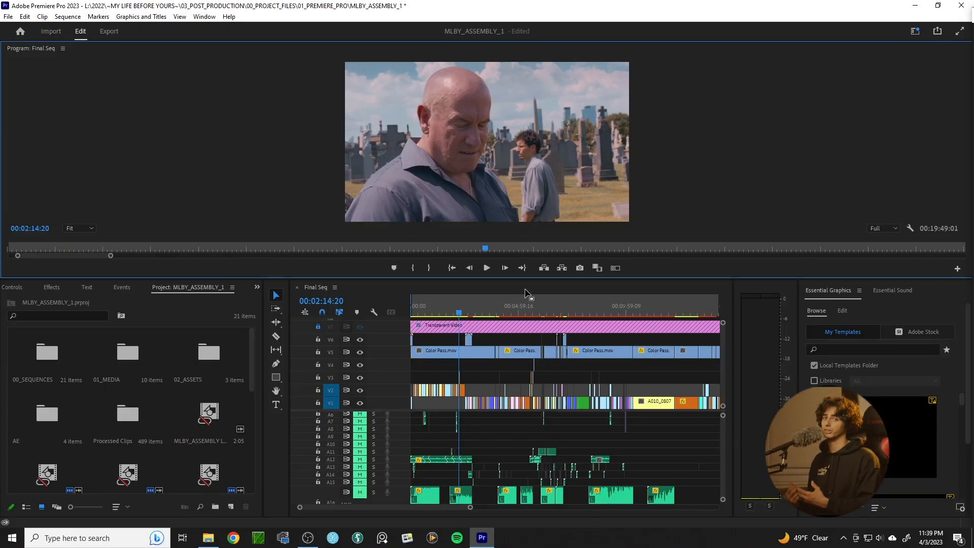
In Premiere Pro, hide the Color Pass track V5 in Final Seq and change the sequence's frame size to fit the proxies
click(360, 352)
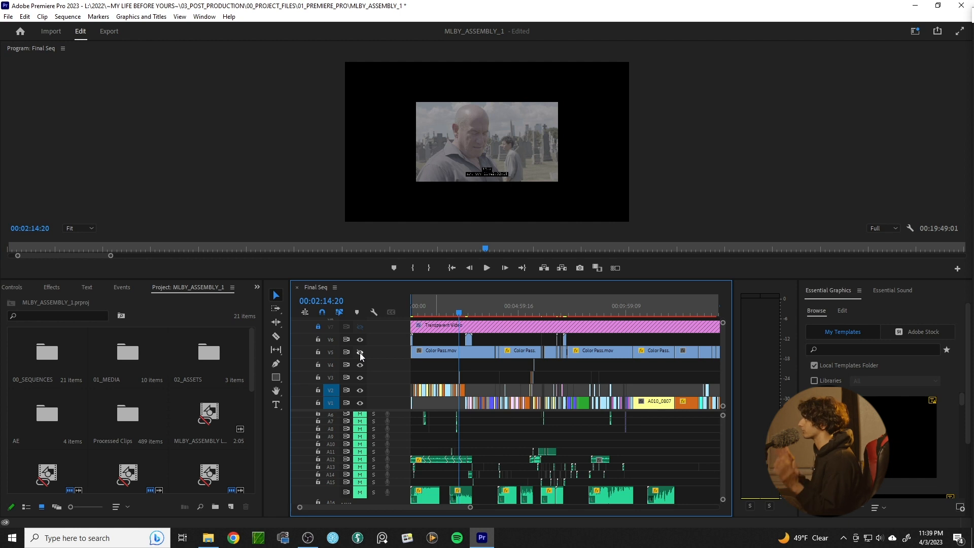
click(67, 16)
click(86, 22)
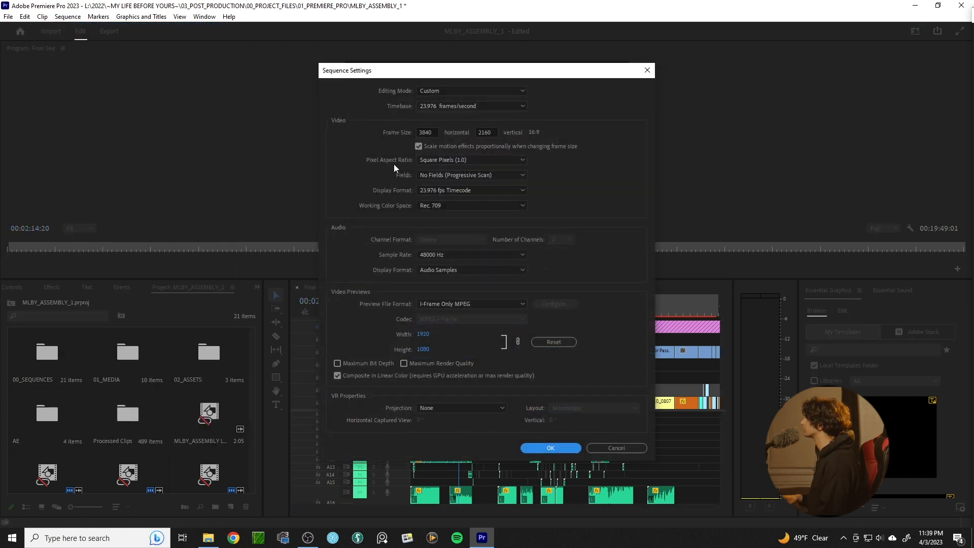
click(428, 133)
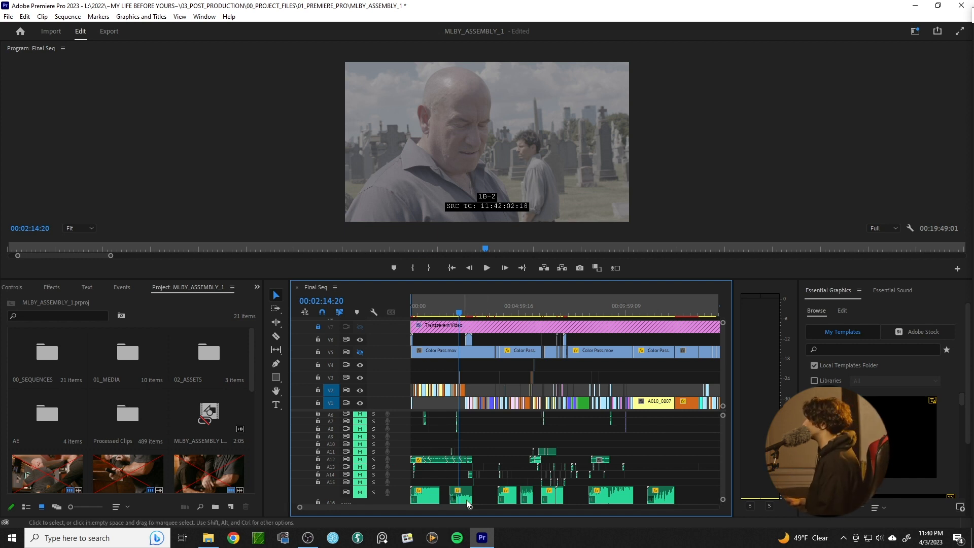
Scrub through Final Seq around 00:01:55 to examine the shot label and source timecode burned into the proxies
drag(470, 509, 376, 510)
drag(562, 312, 446, 338)
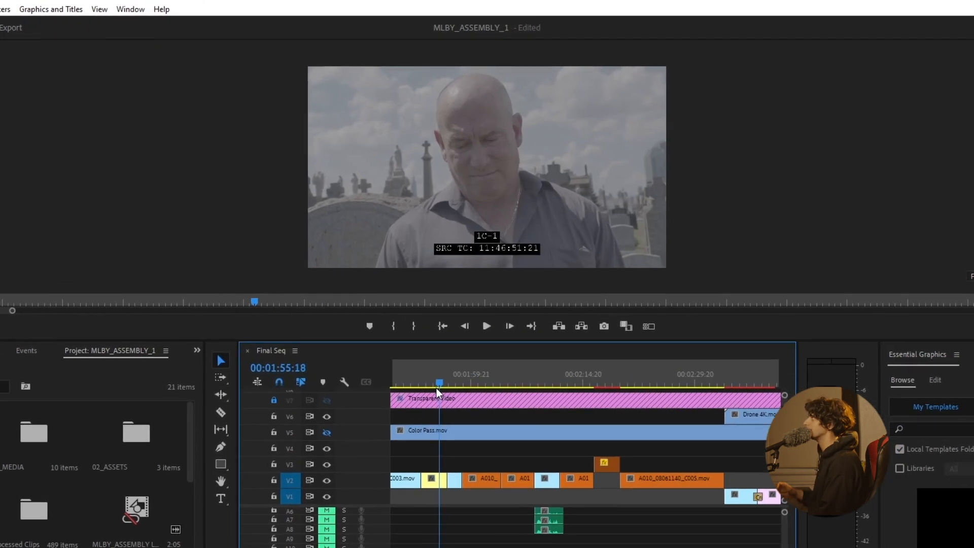
drag(436, 389, 439, 390)
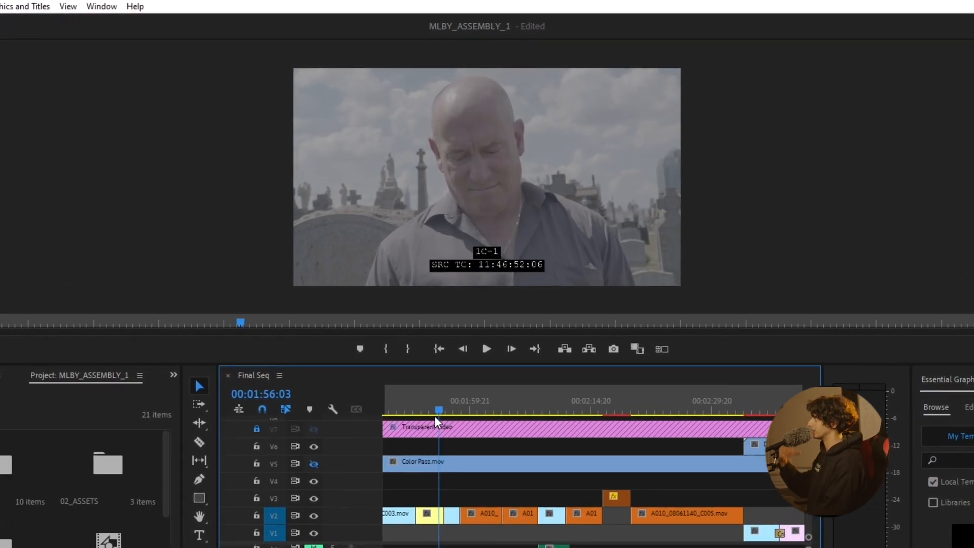
drag(431, 442, 420, 447)
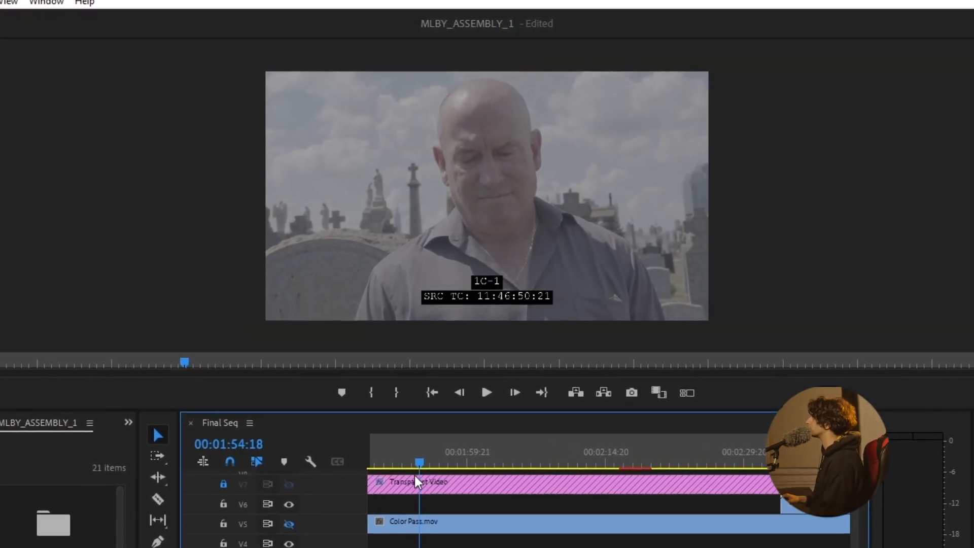
Scrub Final Seq forward to 00:02:09:13 to examine the burned-in shot labels and source timecode
drag(410, 500, 425, 501)
drag(425, 540, 449, 540)
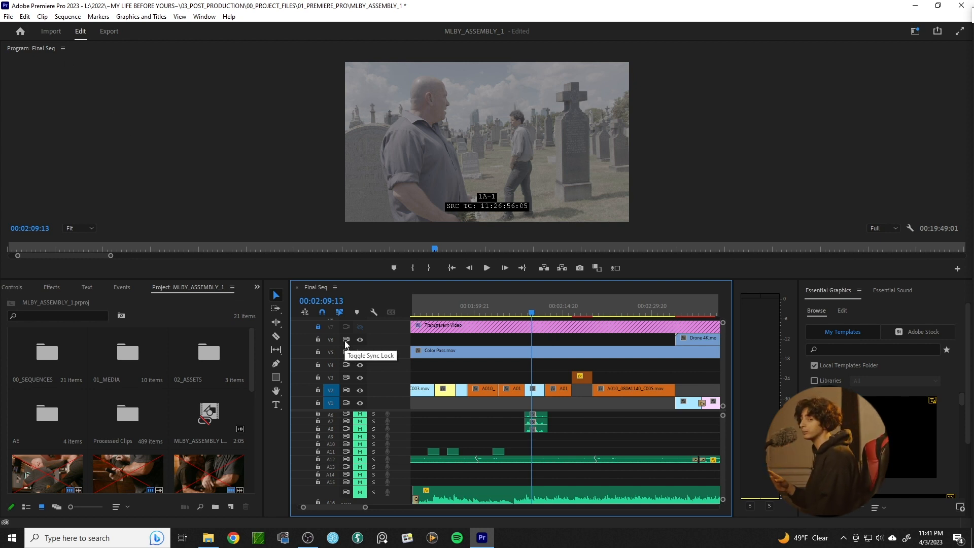
click(6, 17)
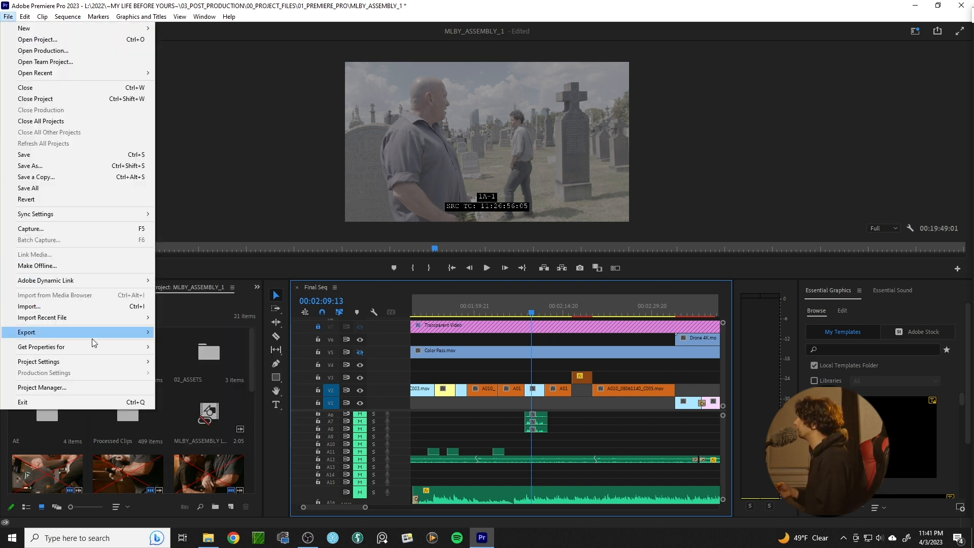
mouse_move(119, 338)
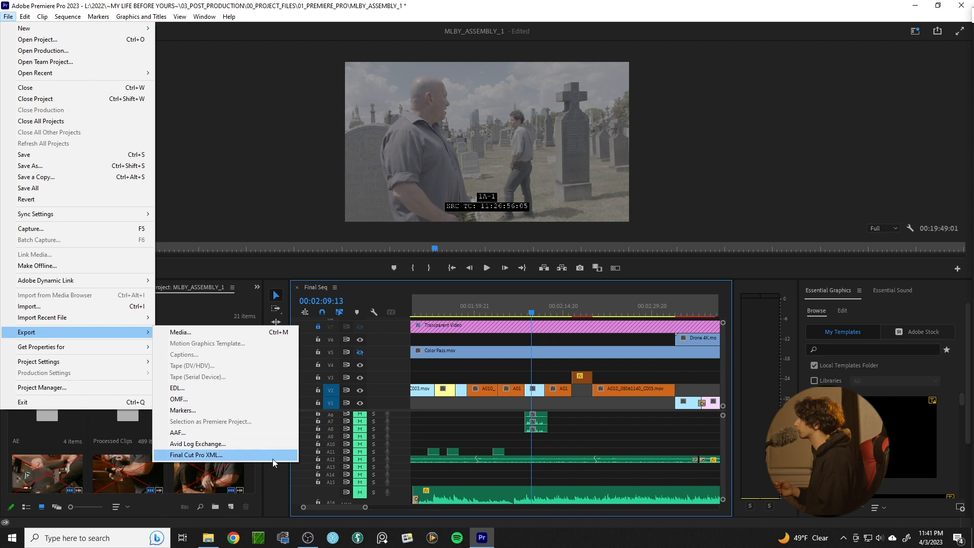
click(273, 459)
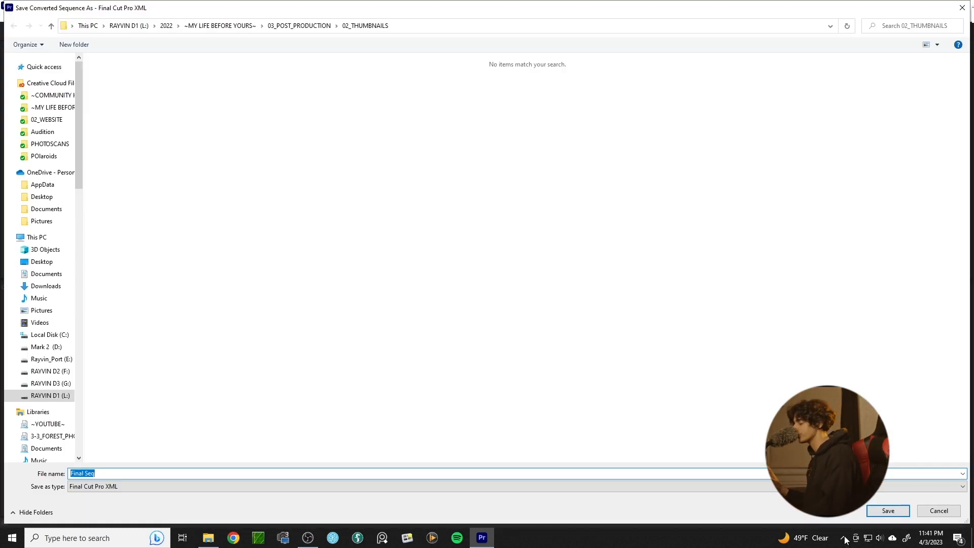
click(927, 513)
click(961, 5)
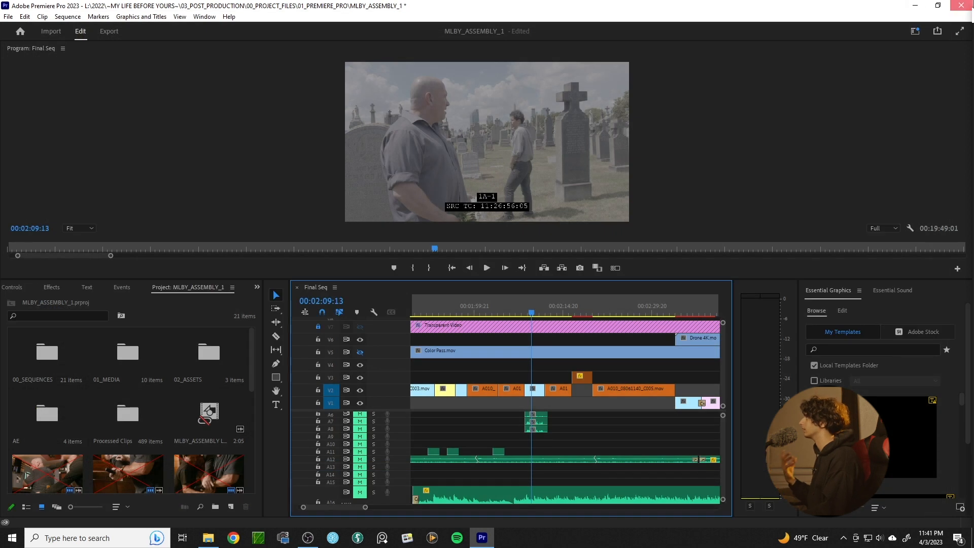
click(510, 278)
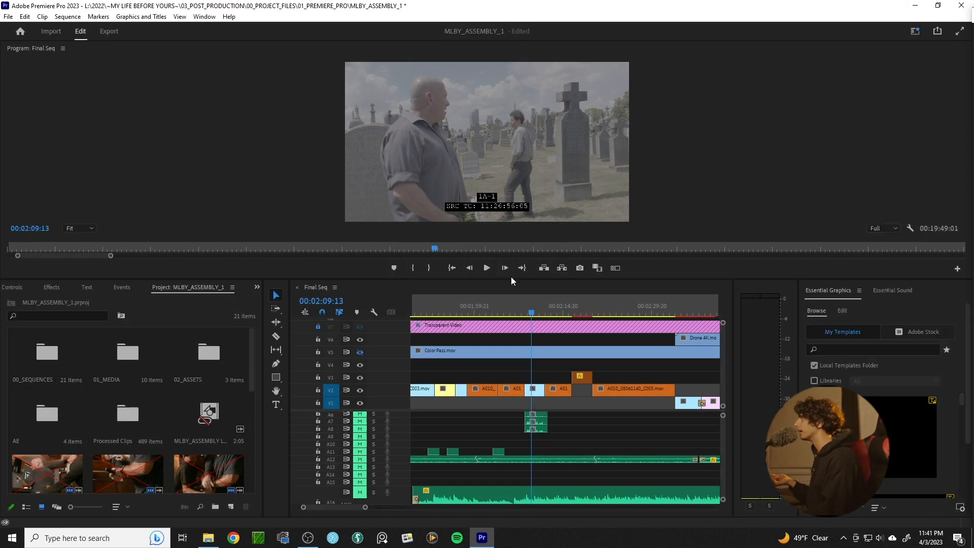
Switch to DaVinci Resolve and inspect the metadata of clip A020_B007_1014JY_001.R3D in the DAY_3 bin of 01_MEDIA
click(150, 537)
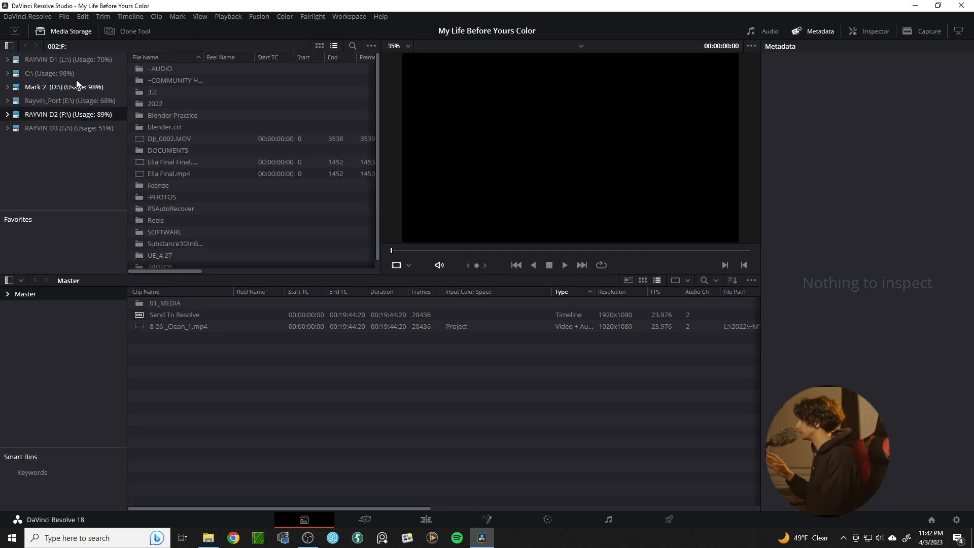
double_click(160, 302)
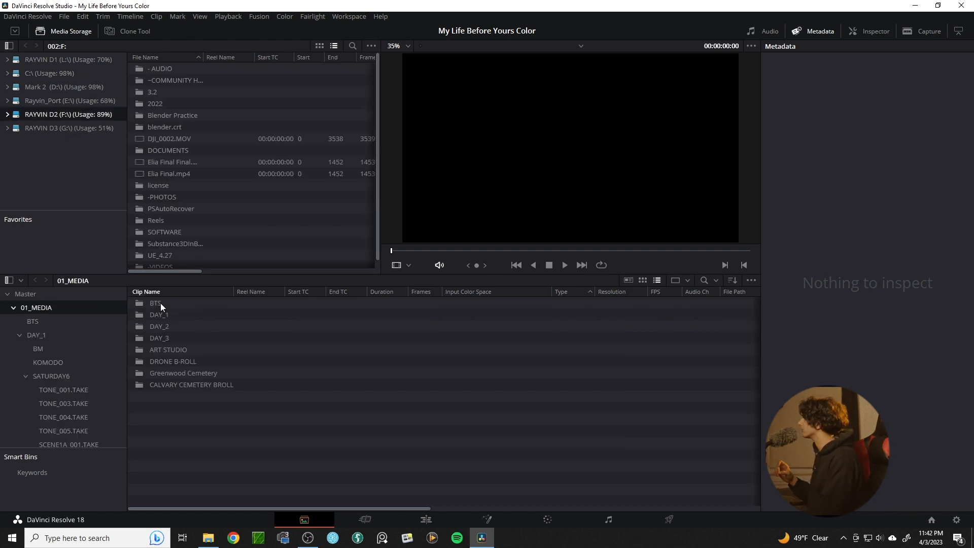
double_click(205, 338)
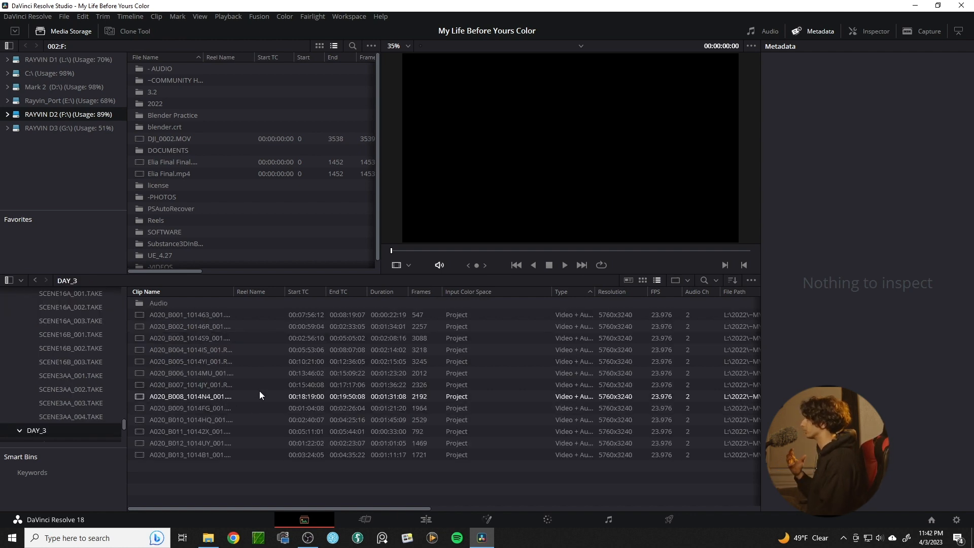
click(267, 384)
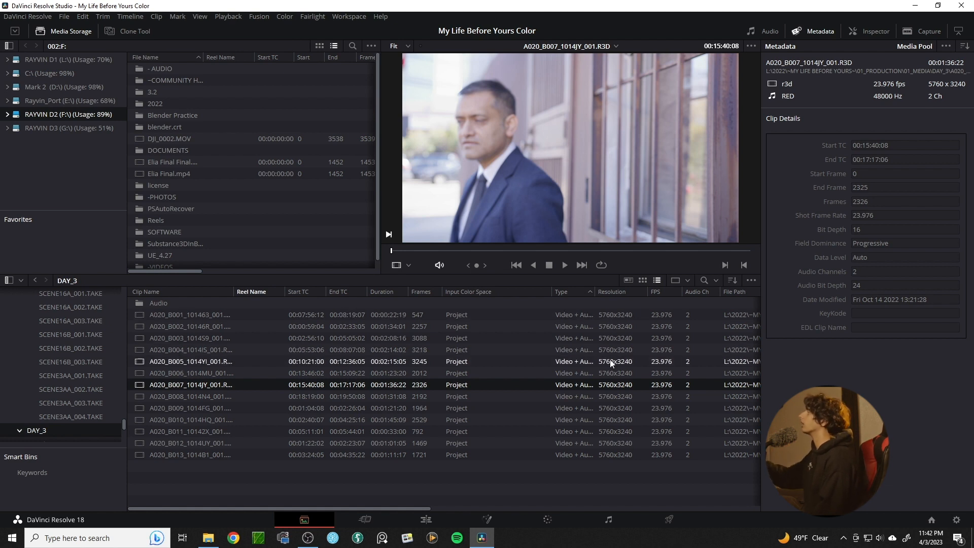
Try to import Send To Resolve.xml as a 1920 x 1080 timeline, without automatically importing source clips into the media pool
click(442, 516)
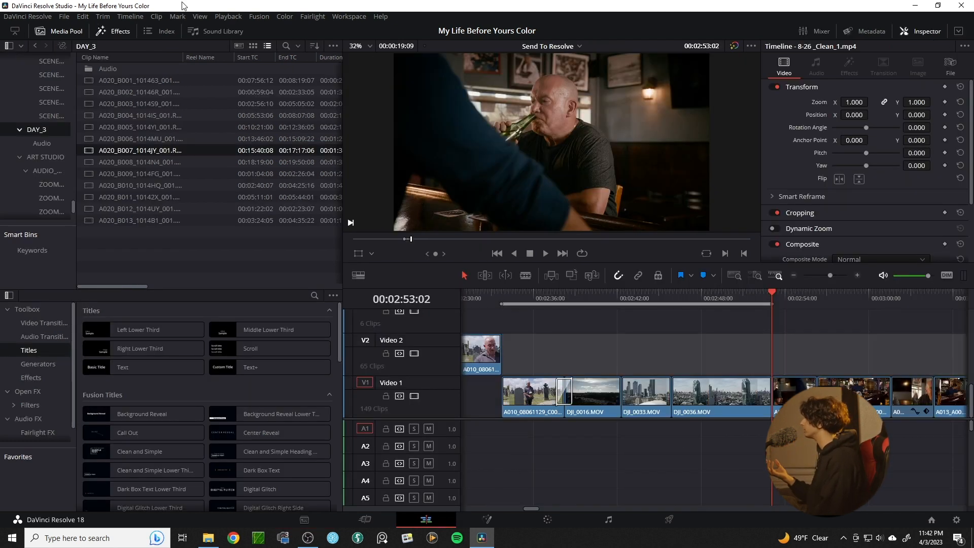
click(62, 16)
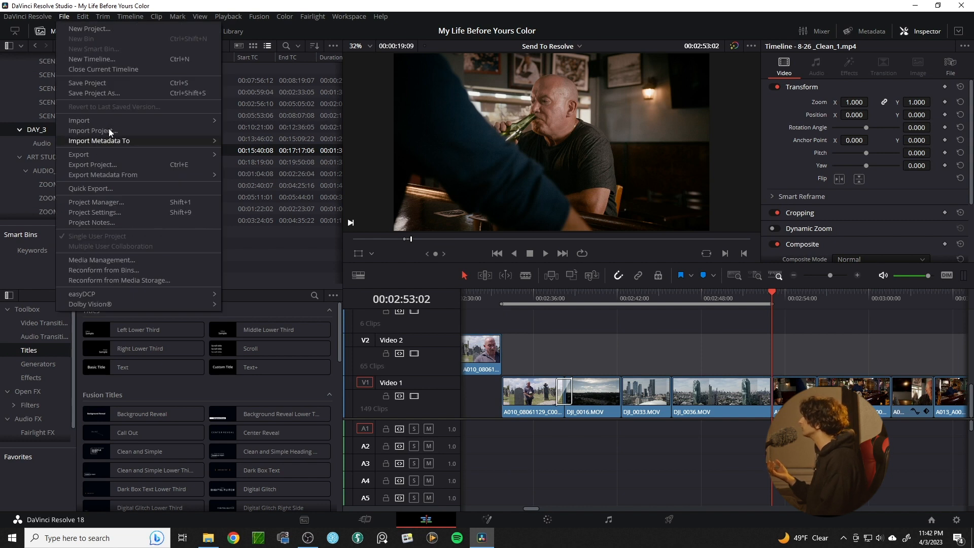
mouse_move(119, 123)
click(251, 144)
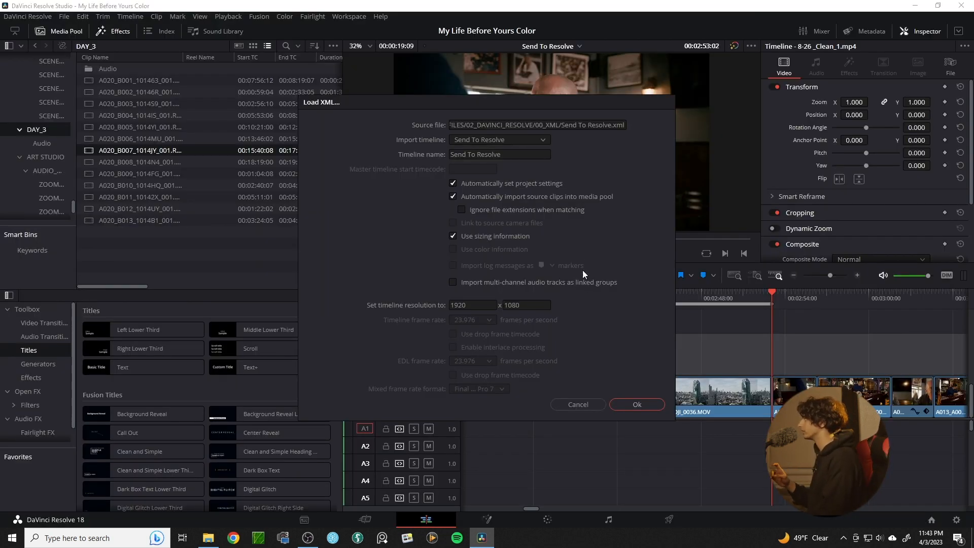
click(539, 199)
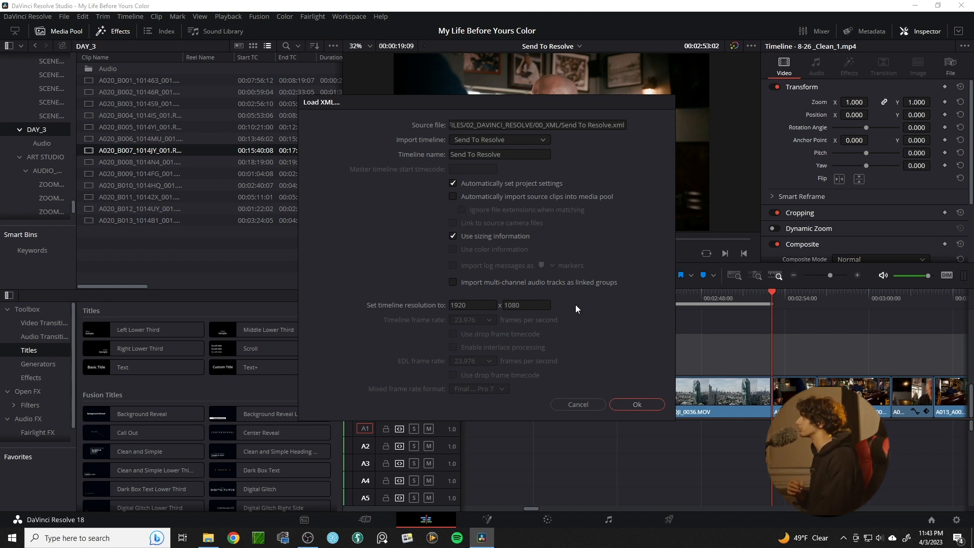
click(635, 401)
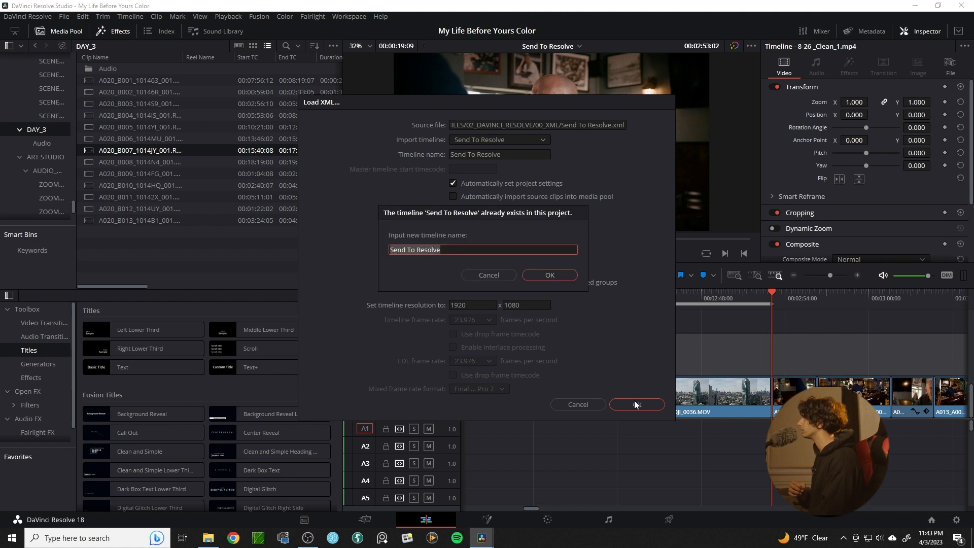
key(Return)
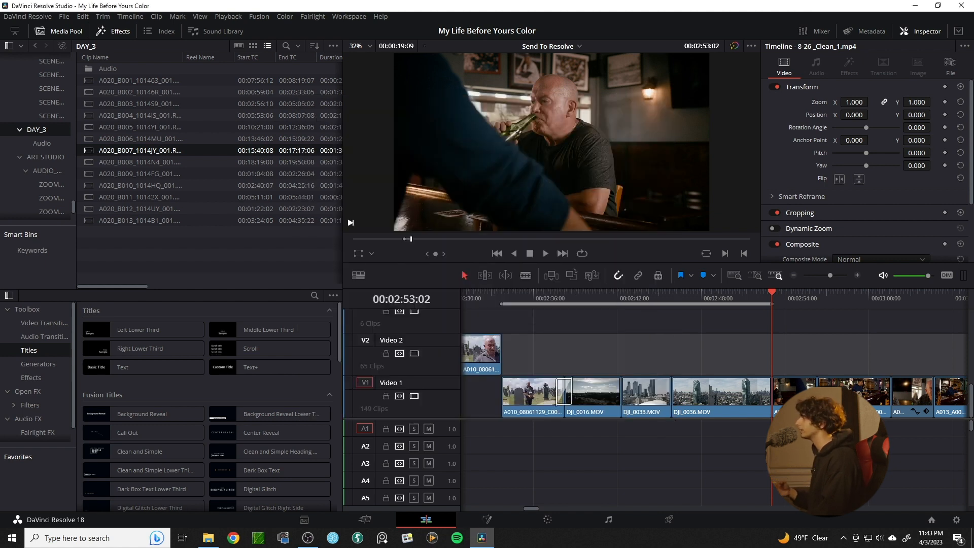